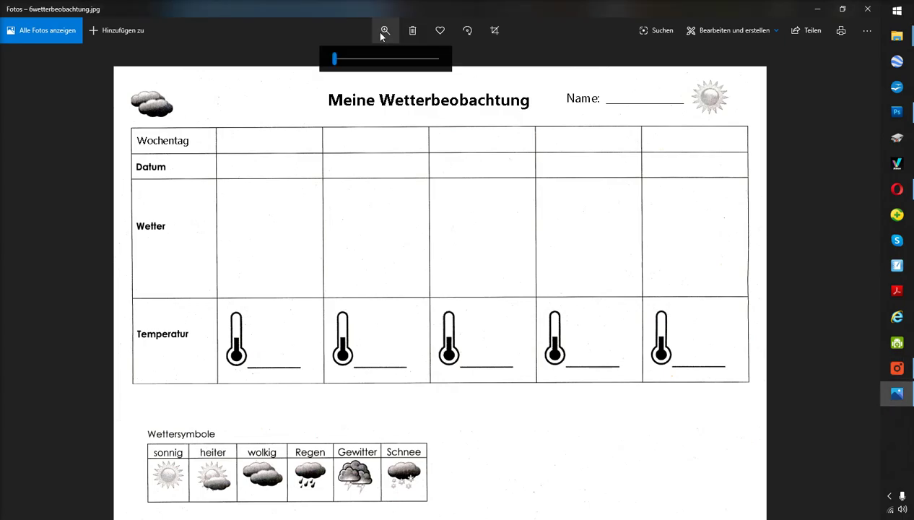
Enlarge the weather worksheet and check the current date in the system calendar.
left_click_drag(328, 59, 345, 62)
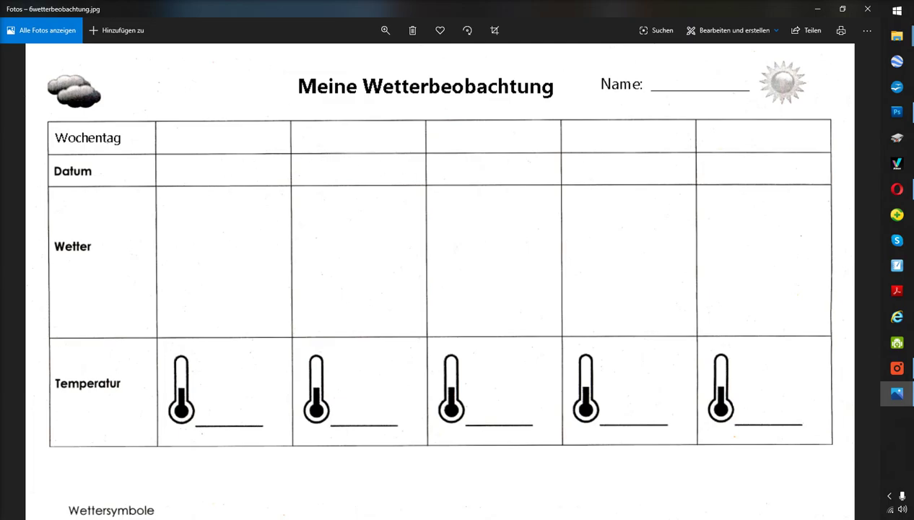
key("super+alt+d")
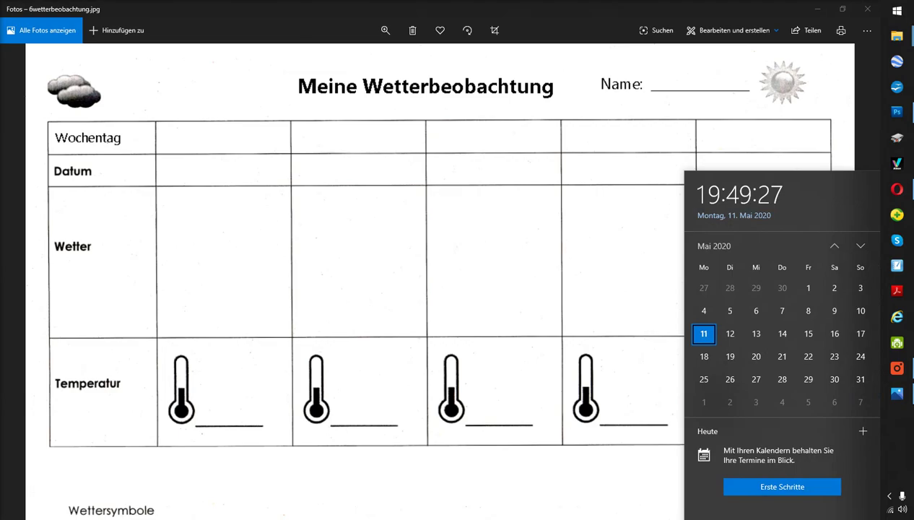
key("Escape")
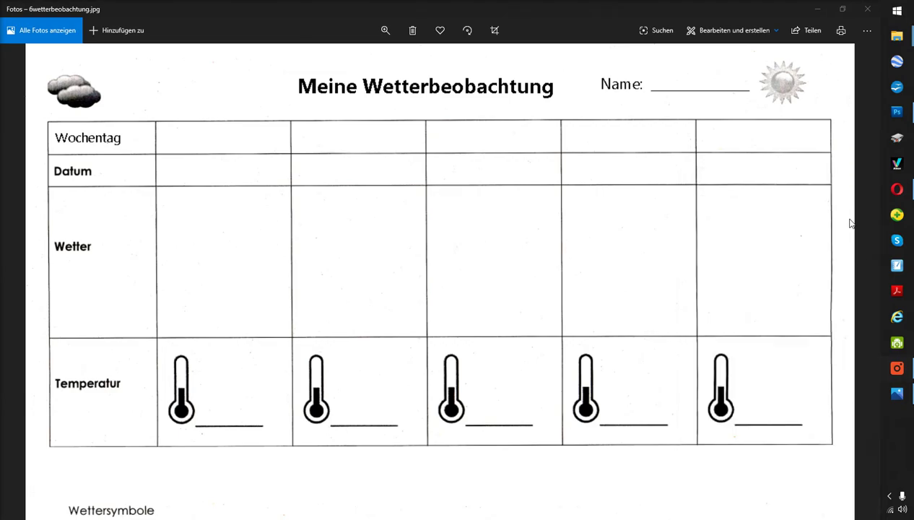
Switch to the worksheet in Photoshop and enter "Dienstag" as text in the first Wochentag cell.
left_click(897, 111)
left_click(816, 8)
left_click_drag(379, 67, 310, 53)
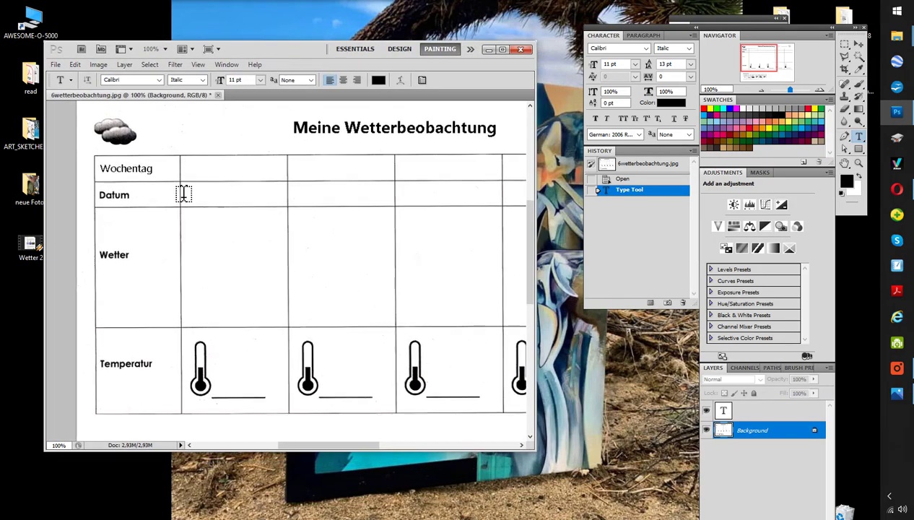
scroll(245, 180, "up", 2)
scroll(236, 176, "down", 1)
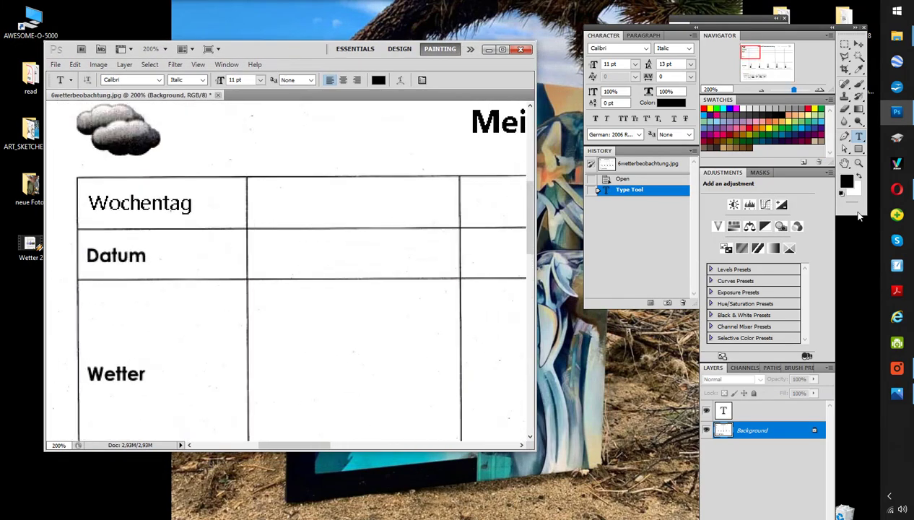
left_click(262, 208)
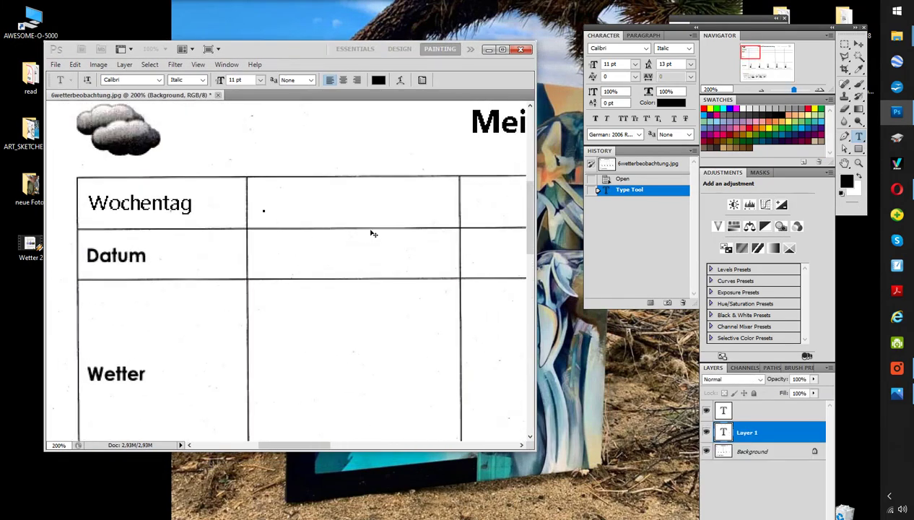
type("Dienstag")
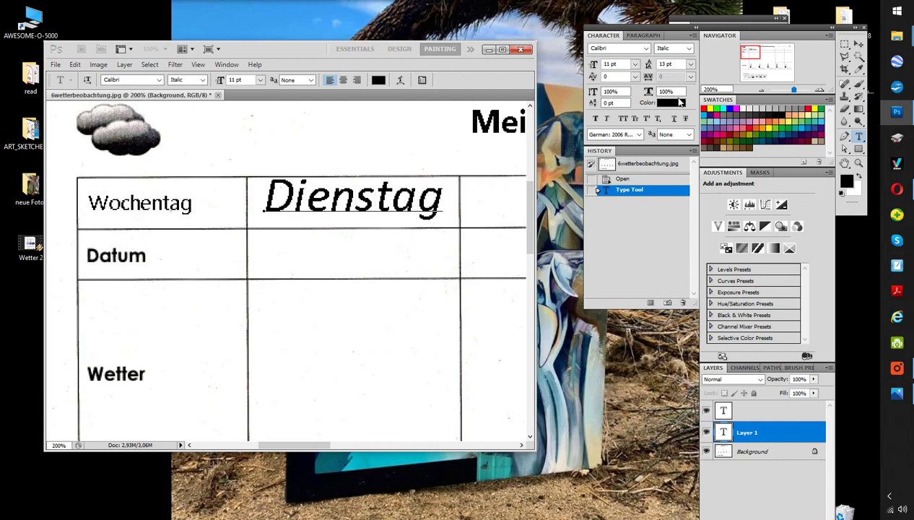
left_click(846, 55)
Add the text "12.05.2020" in the Datum cell below Dienstag.
left_click(858, 136)
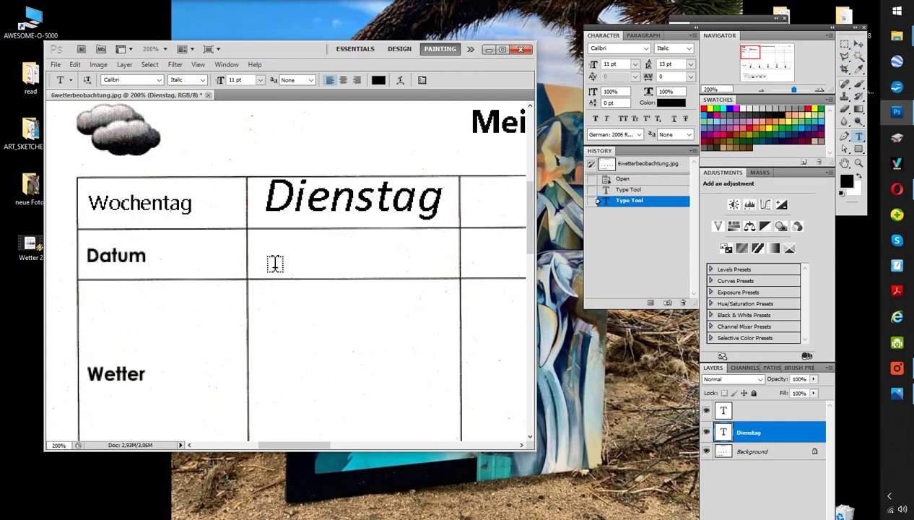
left_click(272, 263)
type("12.05.2020")
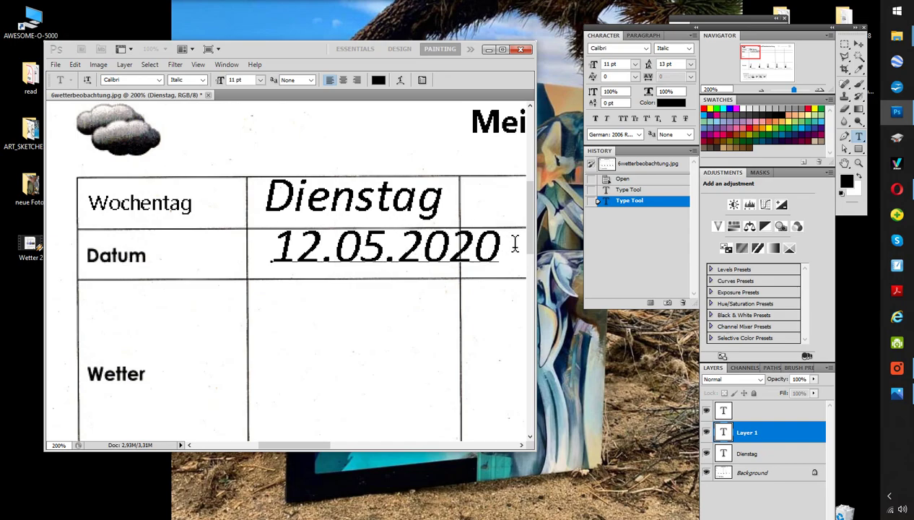
Set the date text's size to 9 pt and move it slightly left and down so it fits the Datum cell.
left_click_drag(514, 245, 249, 239)
left_click(260, 79)
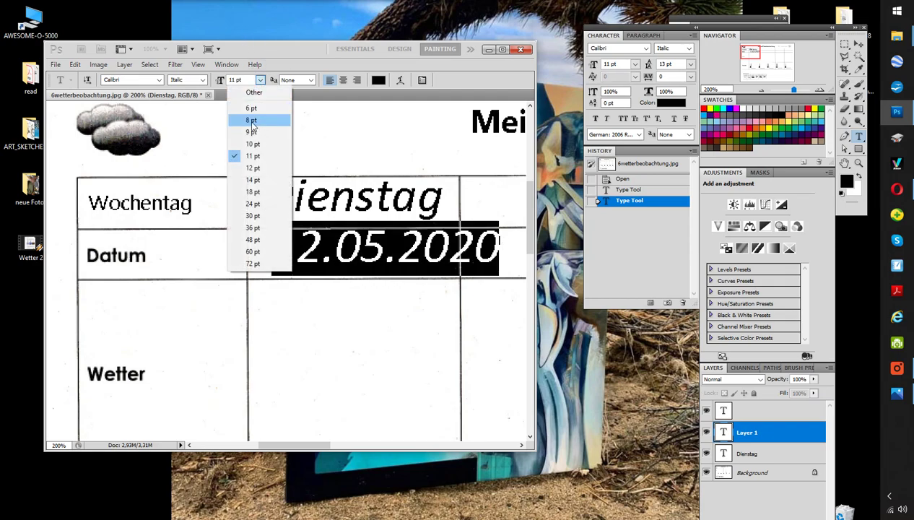
left_click(251, 132)
left_click(858, 46)
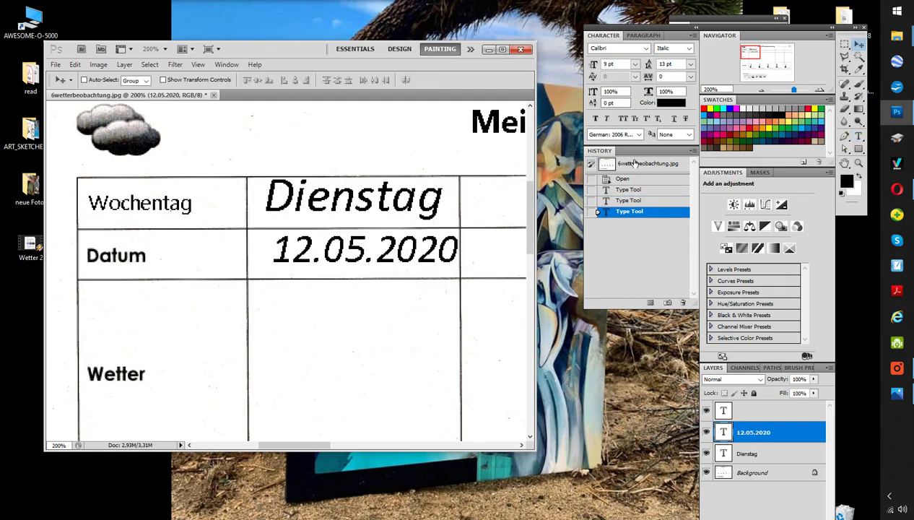
left_click_drag(359, 249, 351, 253)
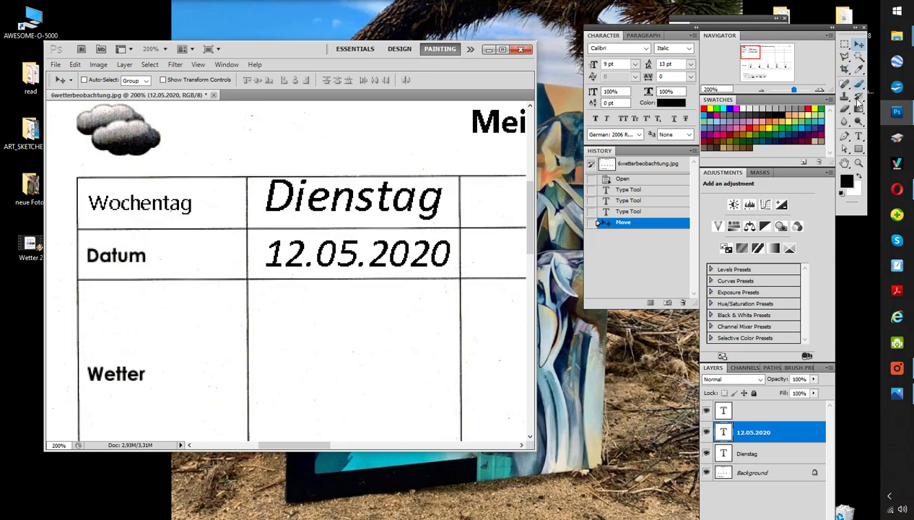
Look over the Wetter and Temperatur rows and the Wettersymbole legend of the worksheet.
left_click(859, 138)
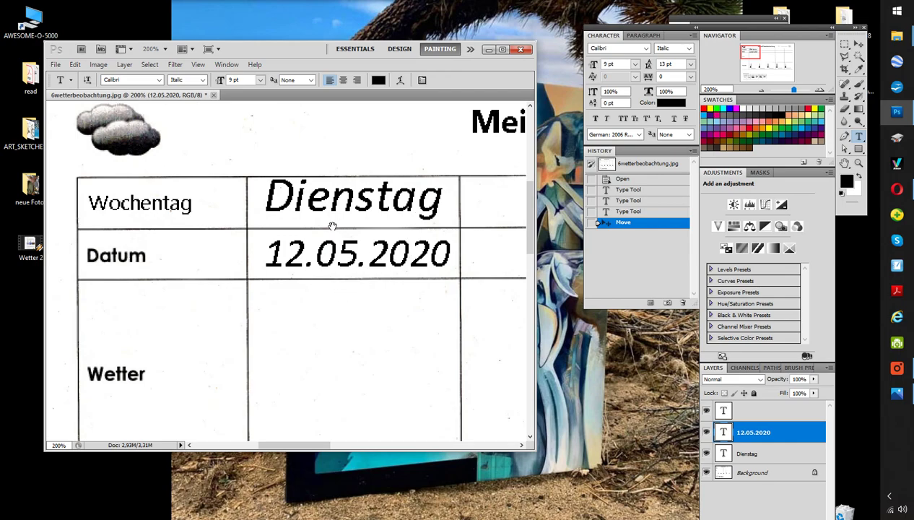
key("ctrl+minus")
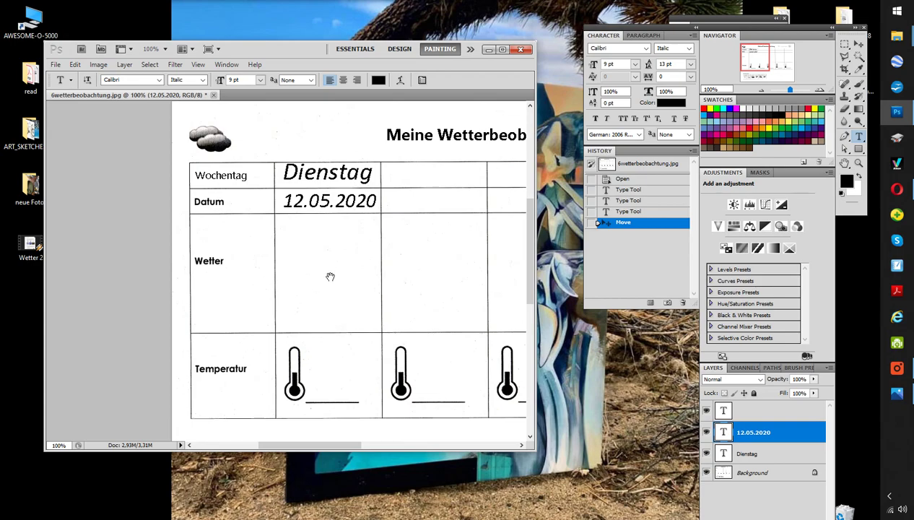
left_click_drag(328, 273, 302, 173)
left_click_drag(301, 216, 298, 184)
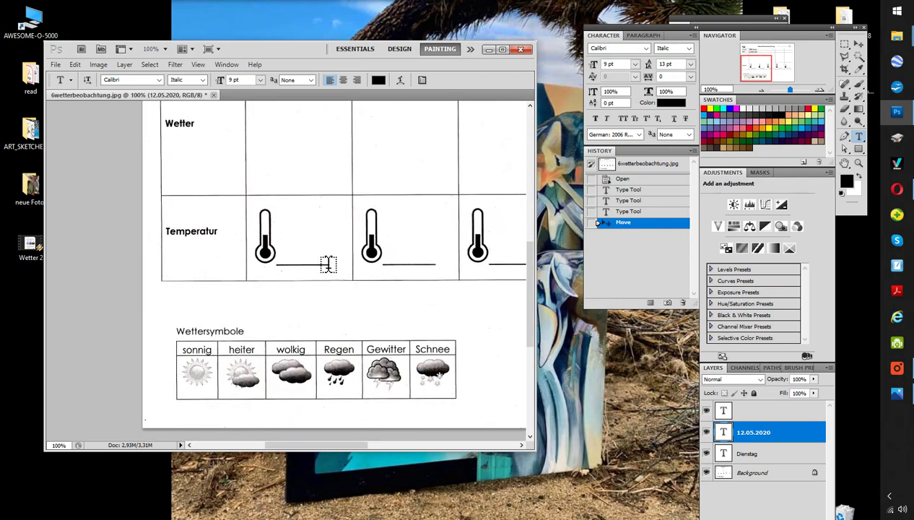
left_click_drag(318, 254, 331, 268)
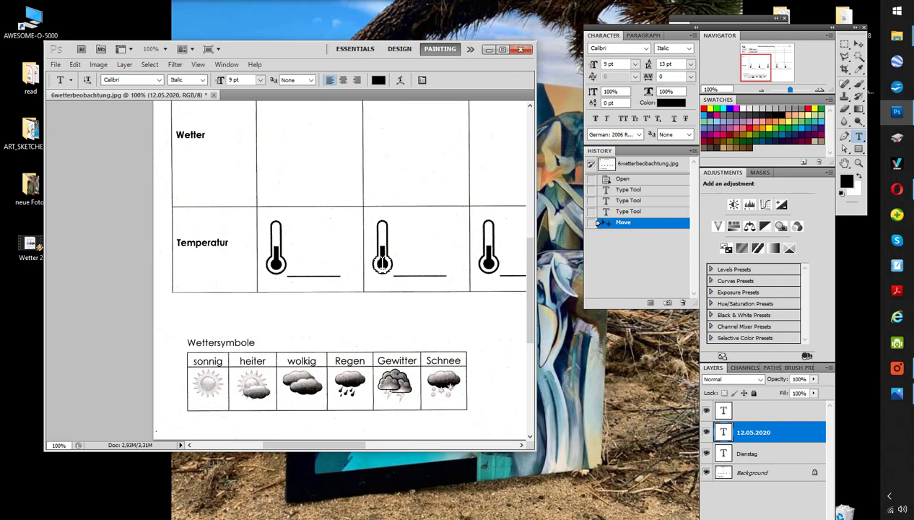
left_click_drag(282, 156, 285, 224)
left_click_drag(282, 163, 304, 272)
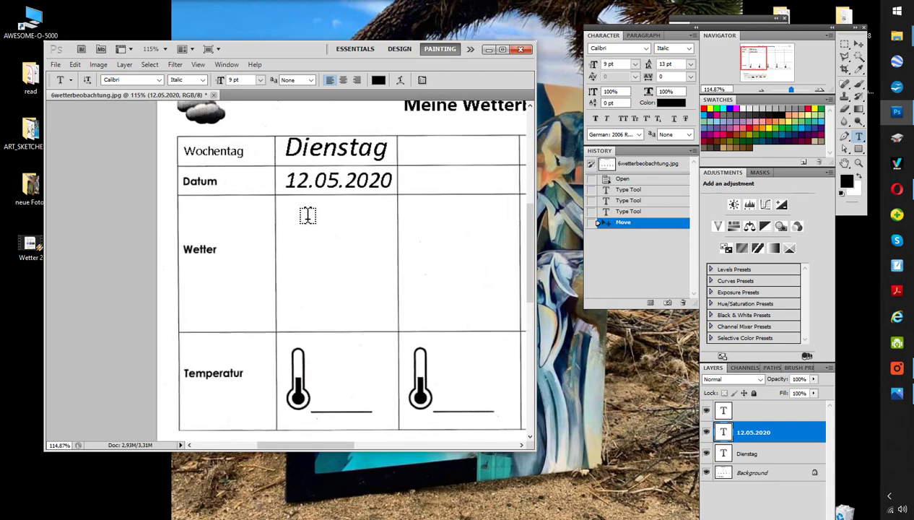
left_click_drag(304, 185, 307, 227)
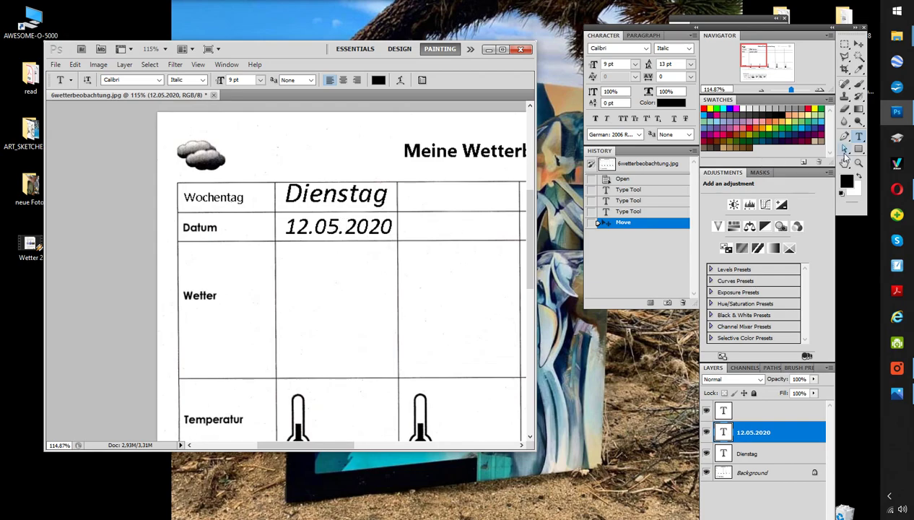
Add the text line "1. Zeitpunkt: 08:00 Uhr , 2. Zeitpunkt:" above the table.
left_click(240, 176)
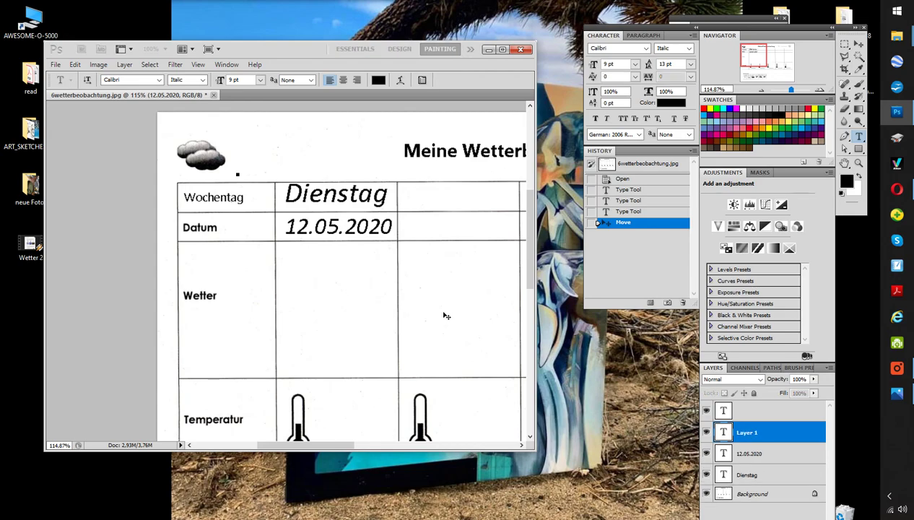
type("1. Zeitpunkt:")
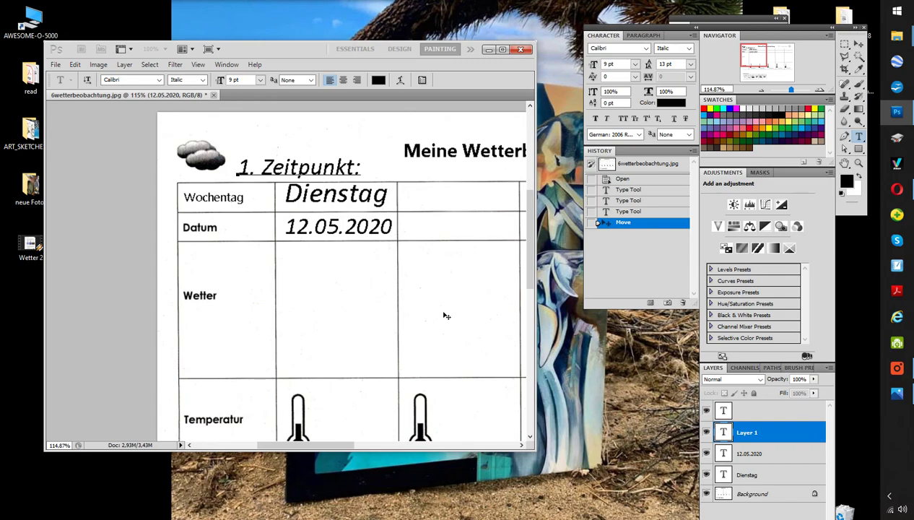
type("08:00 Uhr")
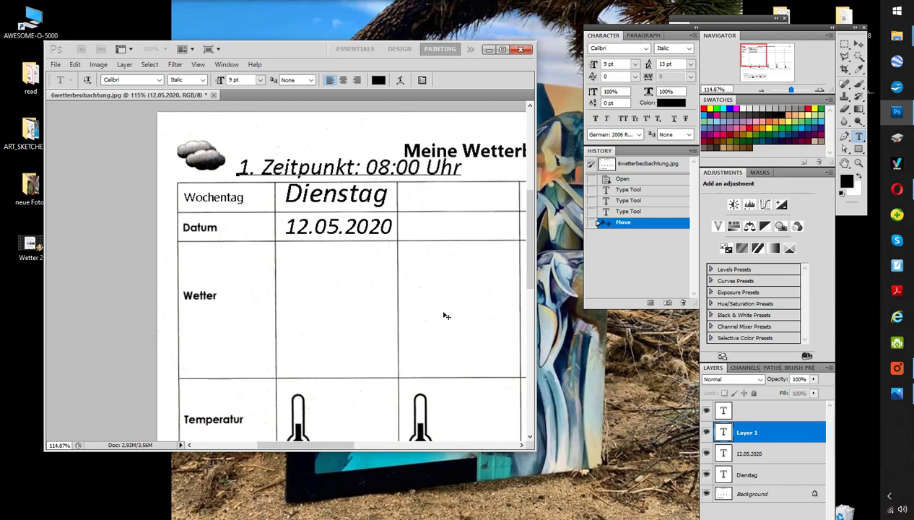
type(" , 2. Ze")
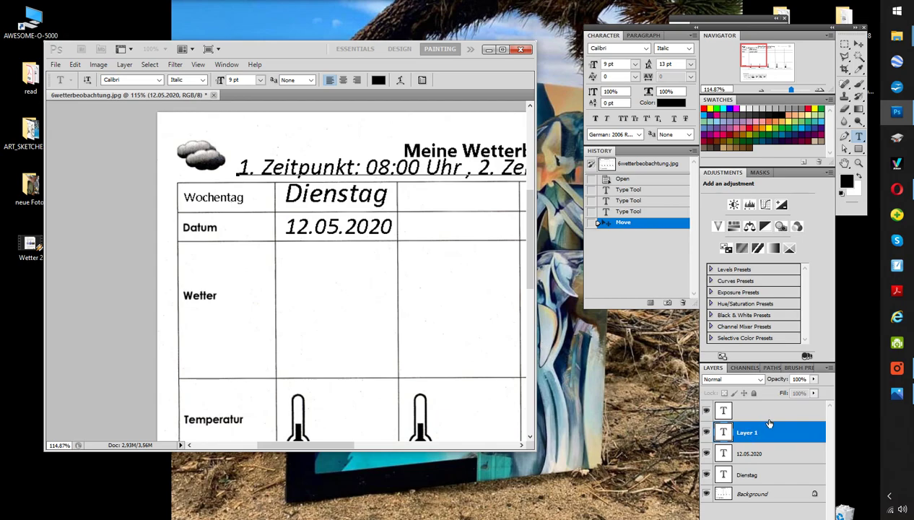
left_click(857, 47)
Append "15 Uhr" to the Zeitpunkt line and move the line slightly left, next to the cloud picture.
left_click_drag(359, 245, 185, 282)
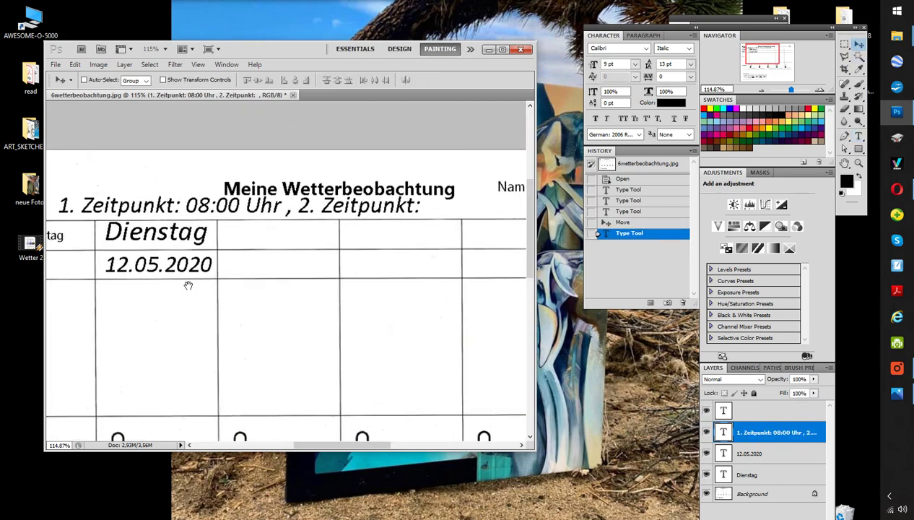
left_click(858, 135)
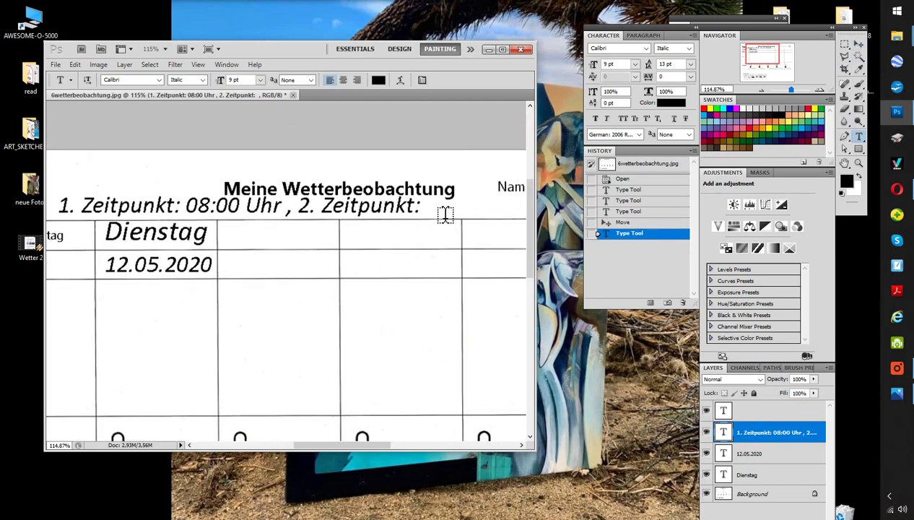
left_click(424, 208)
type("15 Uhr")
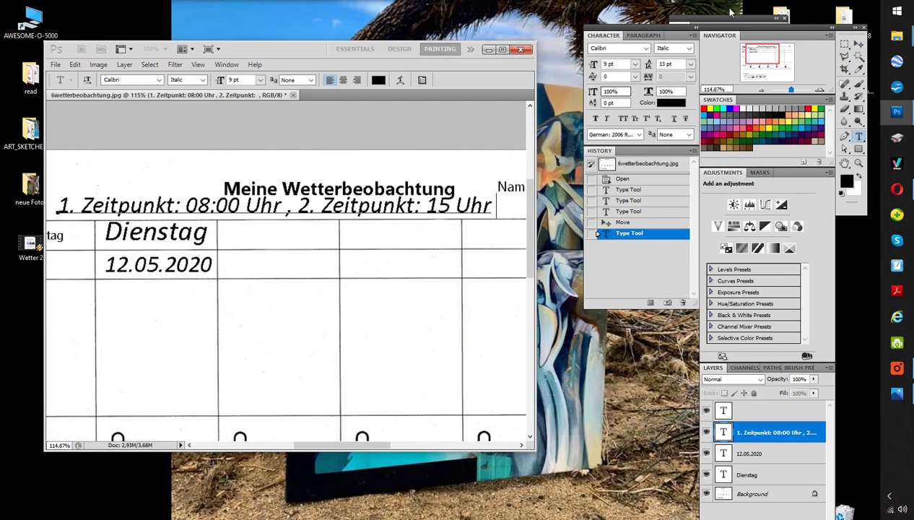
left_click(856, 44)
left_click_drag(301, 184, 341, 177)
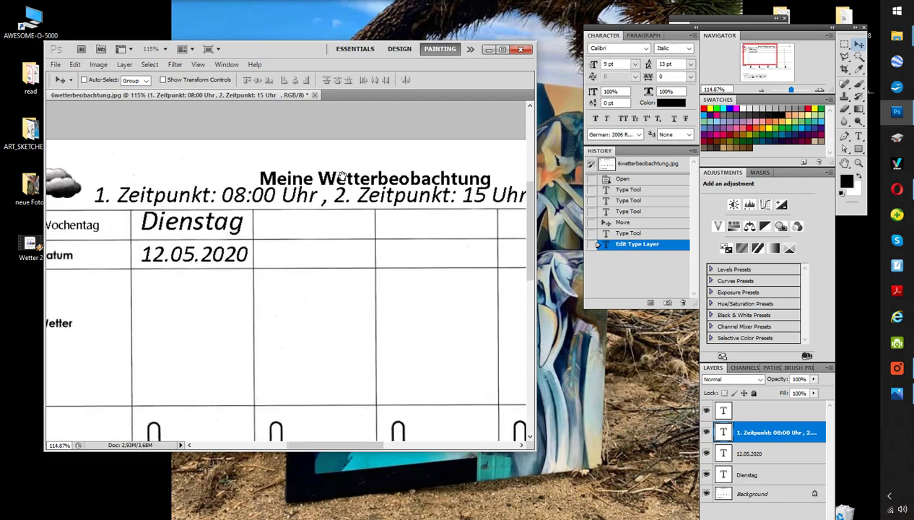
left_click_drag(289, 197, 278, 196)
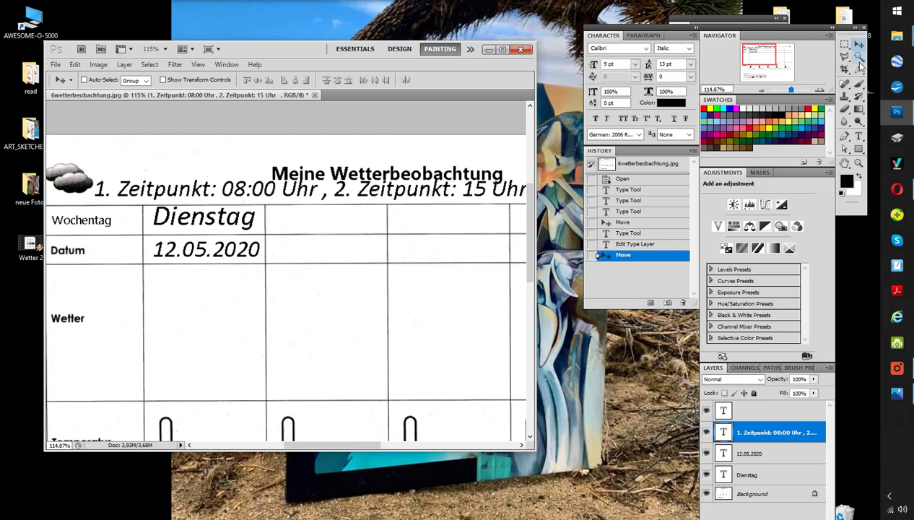
Paint a sun-behind-cloud symbol with a 7 px brush on the Background layer, in the upper part of Dienstag's Wetter cell.
left_click(844, 85)
mouse_move(266, 250)
left_mouse_down()
mouse_move(363, 173)
mouse_move(365, 130)
mouse_move(350, 208)
left_mouse_up()
left_click_drag(282, 305, 279, 174)
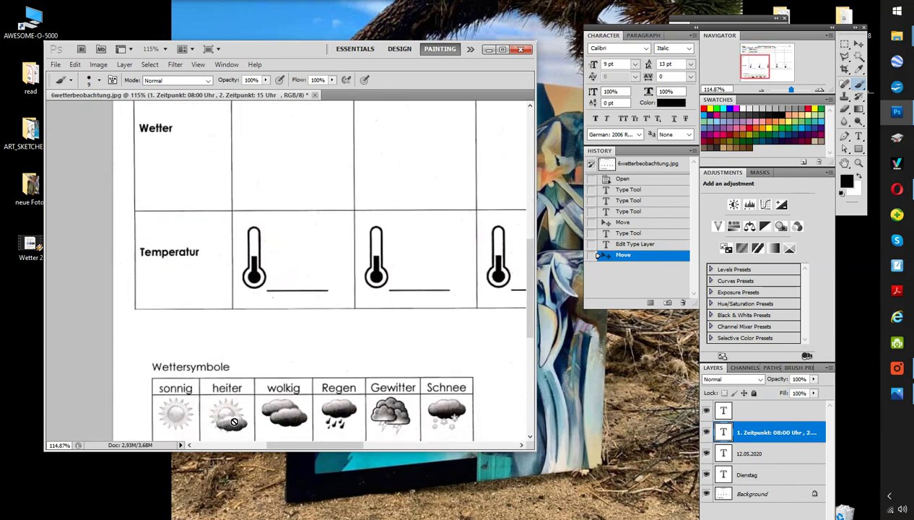
left_click_drag(290, 189, 292, 243)
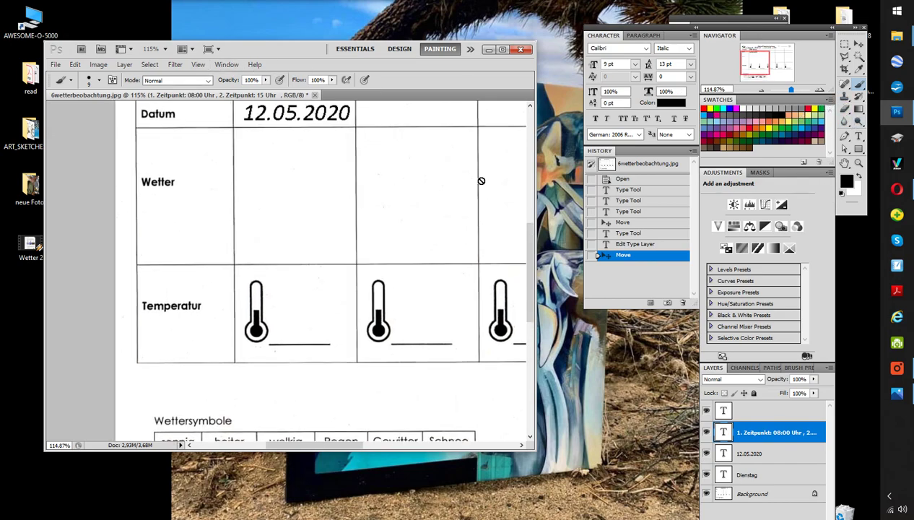
left_click(778, 494)
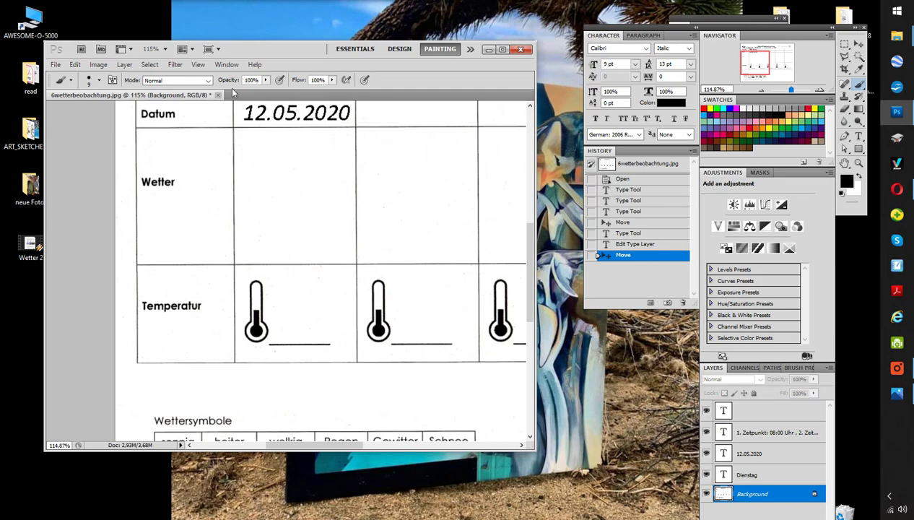
left_click(98, 81)
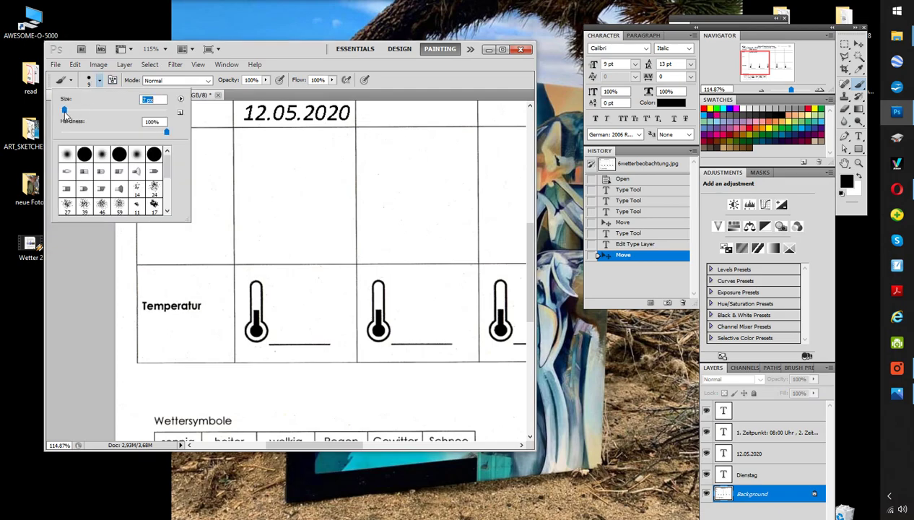
left_click(254, 182)
mouse_move(250, 179)
left_mouse_down()
mouse_move(298, 158)
mouse_move(320, 174)
mouse_move(254, 186)
mouse_move(248, 171)
mouse_move(271, 146)
mouse_move(281, 165)
mouse_move(283, 150)
mouse_move(285, 157)
mouse_move(264, 131)
mouse_move(229, 148)
mouse_move(241, 170)
left_mouse_up()
Paint a double-cloud "wolkig" symbol below the sun-and-cloud drawing in Dienstag's Wetter cell.
left_click_drag(279, 196, 286, 155)
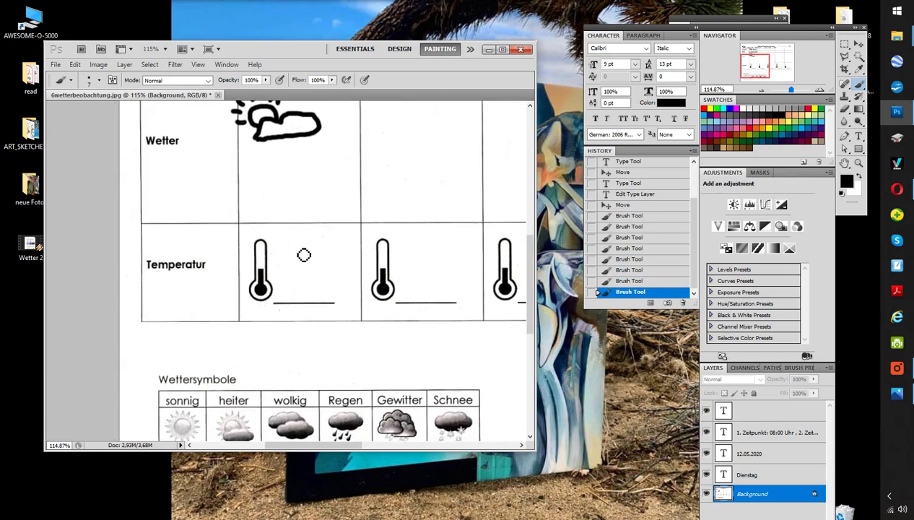
mouse_move(280, 204)
left_mouse_down()
mouse_move(306, 189)
mouse_move(337, 196)
mouse_move(277, 211)
left_mouse_up()
mouse_move(277, 211)
left_mouse_down()
mouse_move(267, 206)
mouse_move(270, 191)
mouse_move(302, 170)
mouse_move(330, 185)
left_mouse_up()
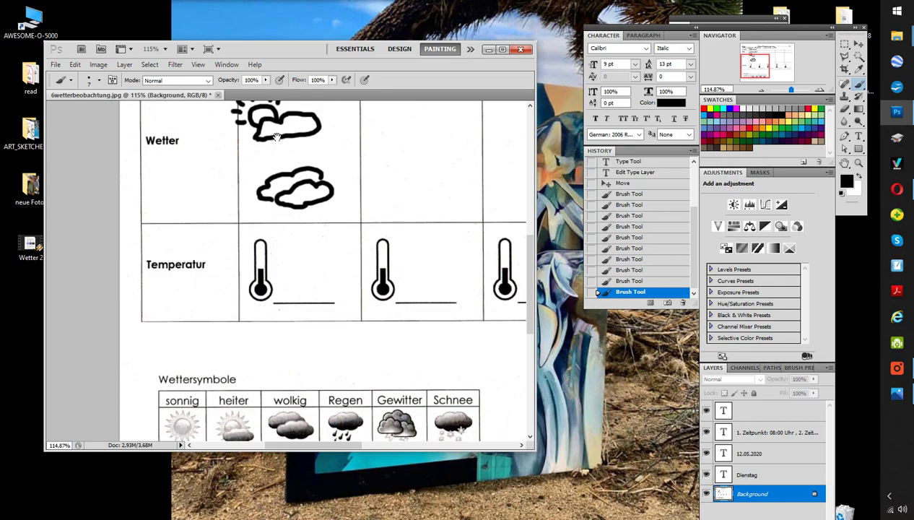
Handwrite "1." beside the sun-and-cloud symbol and "2." beside the double-cloud symbol with the brush.
scroll(277, 138, "up", 2)
mouse_move(208, 149)
left_mouse_down()
mouse_move(200, 155)
mouse_move(211, 165)
left_mouse_up()
left_click(217, 163)
left_click_drag(204, 231, 224, 248)
left_click(229, 243)
left_click_drag(339, 135, 315, 202)
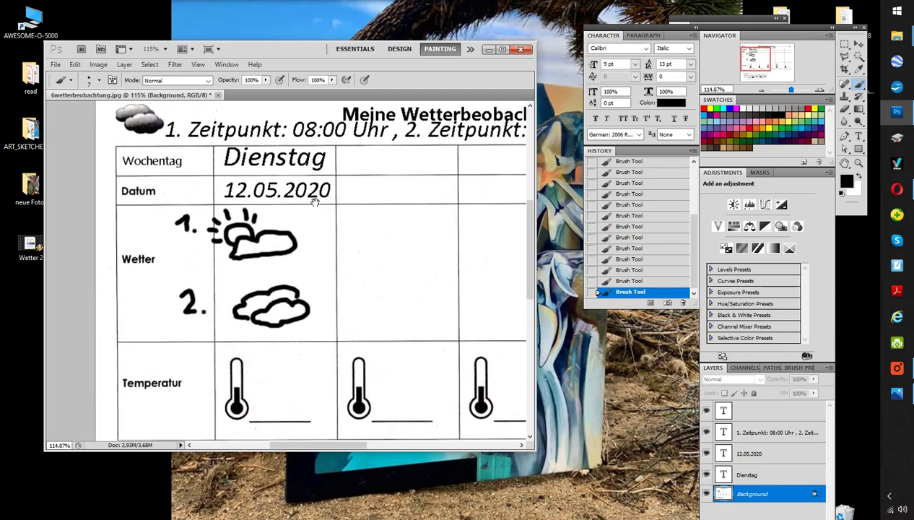
key("ctrl+minus")
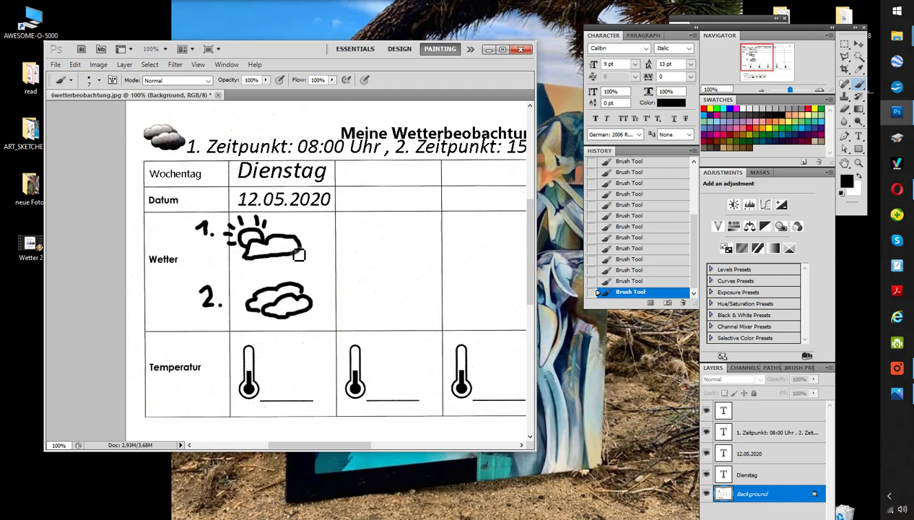
Handwrite "1." and "2." with the brush beside the thermometer in Dienstag's Temperatur cell.
key("ctrl+plus")
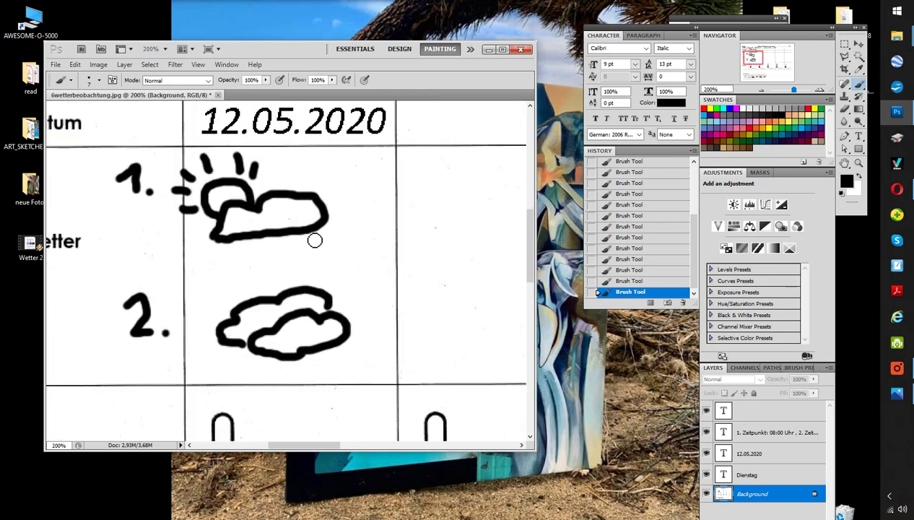
left_click_drag(259, 267, 285, 210)
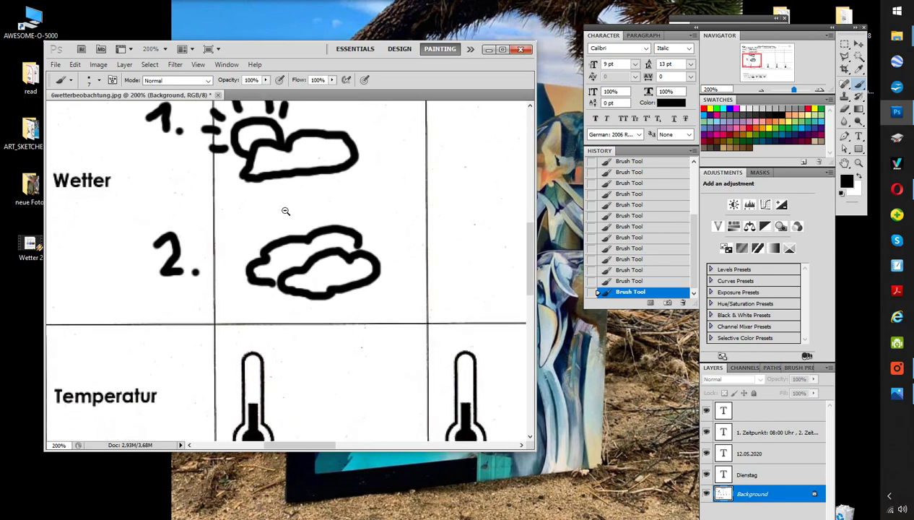
left_click(286, 211, "alt")
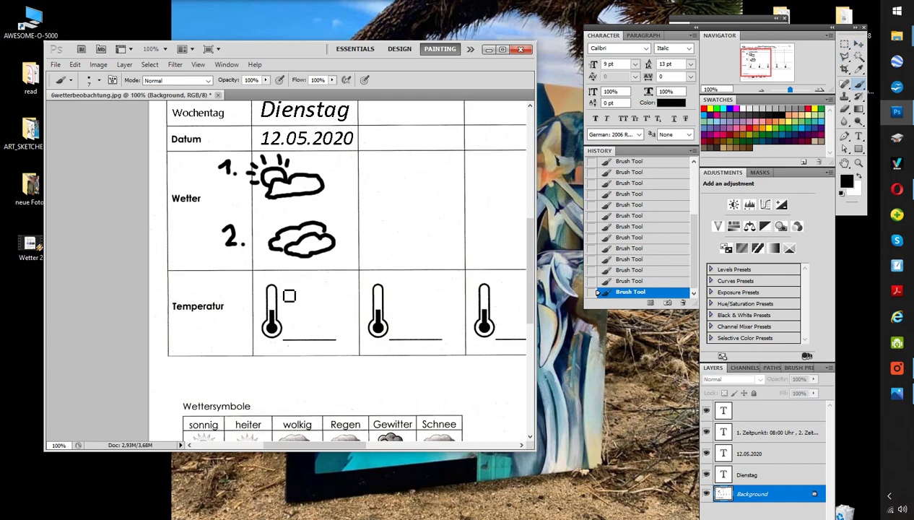
left_click_drag(283, 290, 302, 296)
left_click(303, 293)
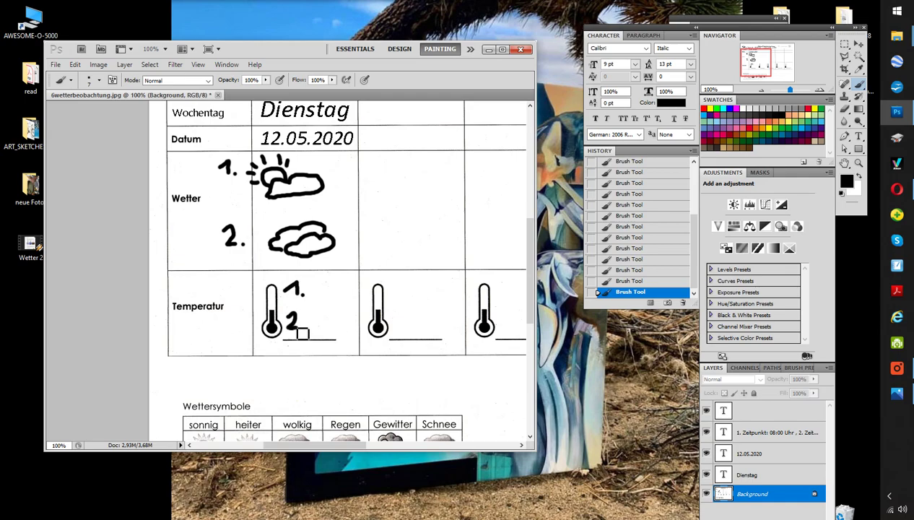
left_click(303, 326)
left_click(323, 264, "ctrl")
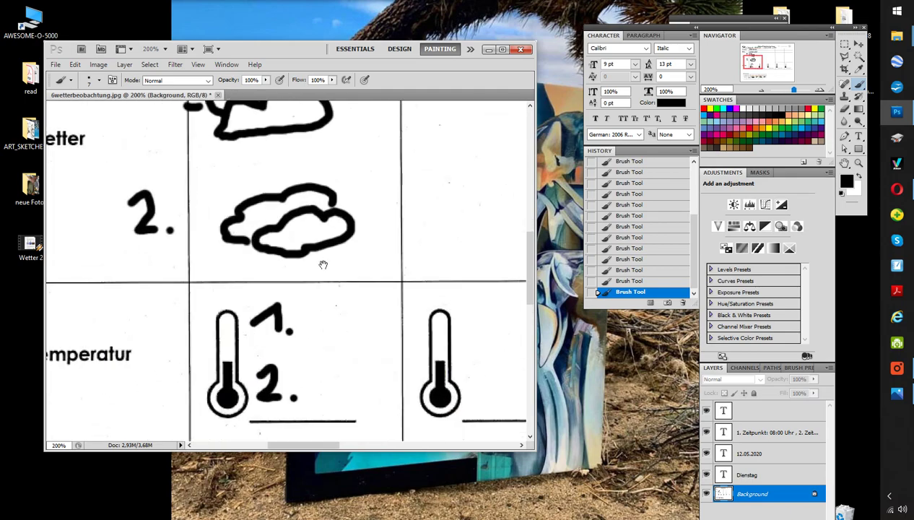
left_click_drag(291, 342, 302, 267)
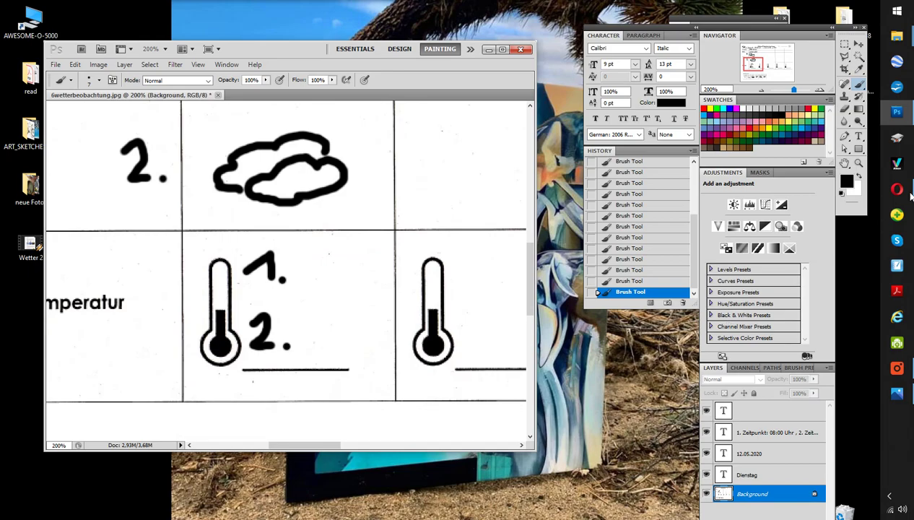
Switch to the Opera browser and search the web for "wetter spandau" in an already open search page.
left_click(896, 190)
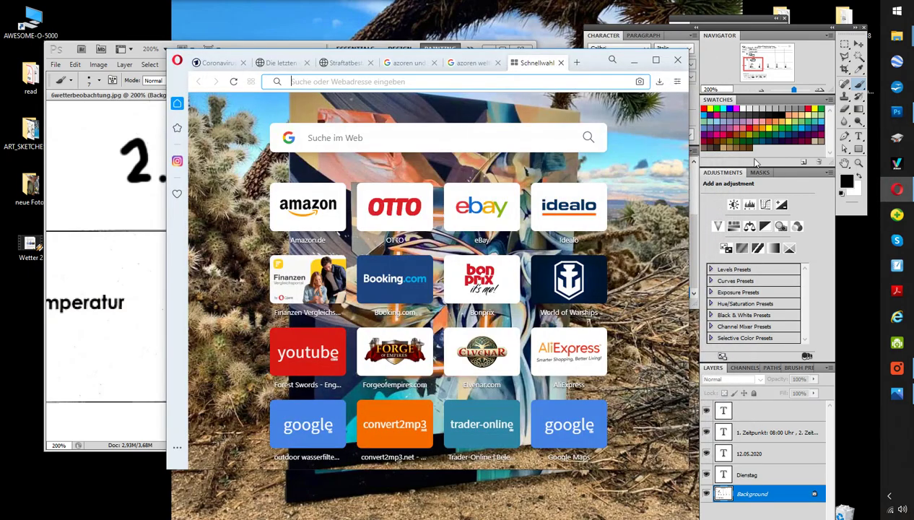
left_click(425, 65)
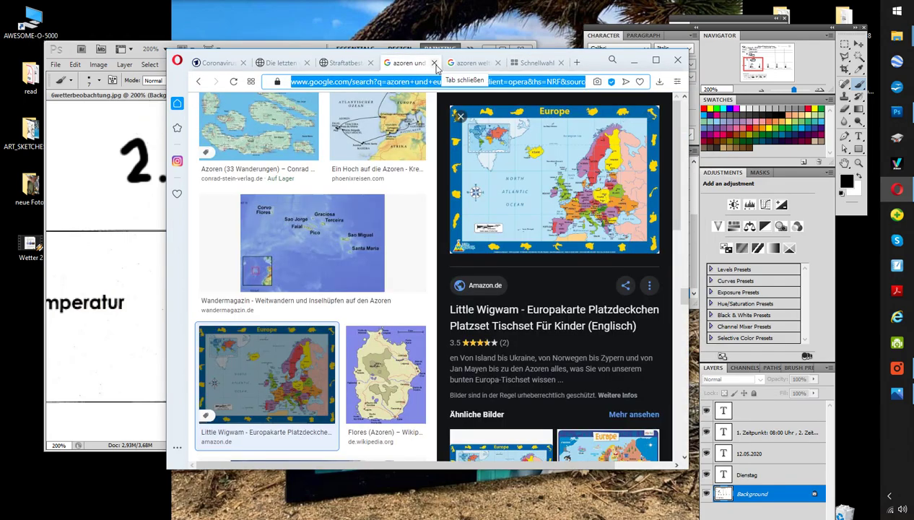
type("wetter sp")
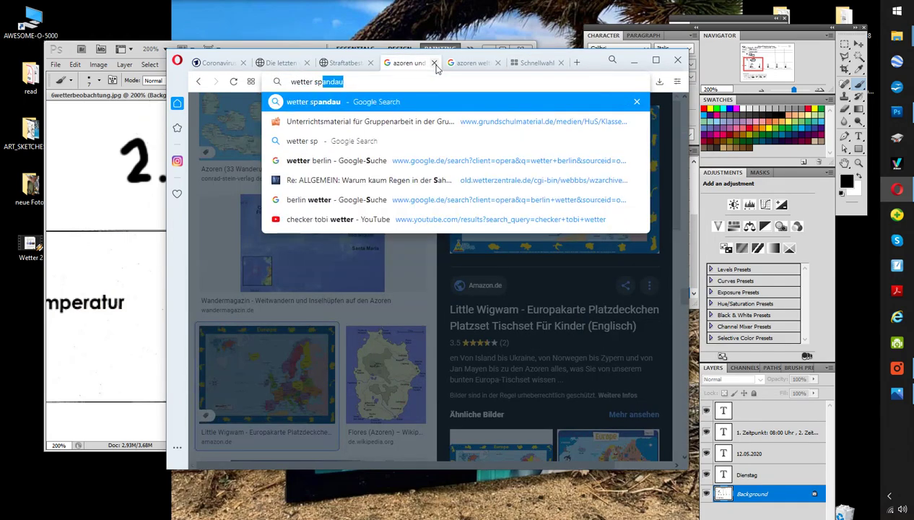
key("BackSpace")
type("andau")
key("Return")
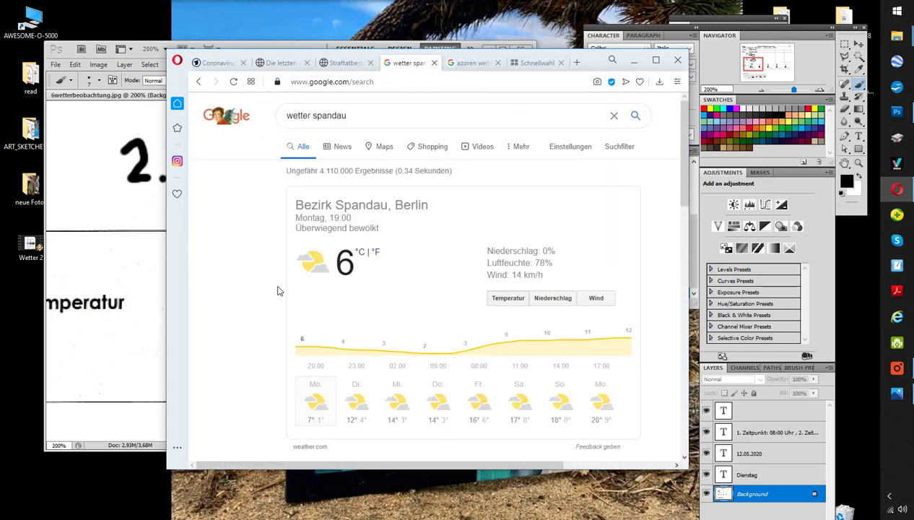
Open the wetter.com forecast for Spandau, check the morning and midday temperatures for Di 12.05., and return to the worksheet in Photoshop.
scroll(278, 288, "down", 3)
left_click(342, 327)
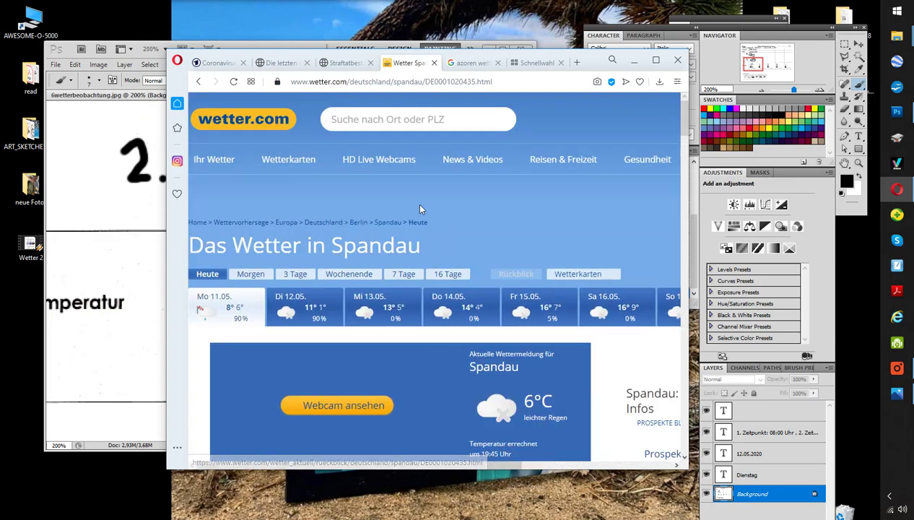
scroll(375, 210, "down", 1)
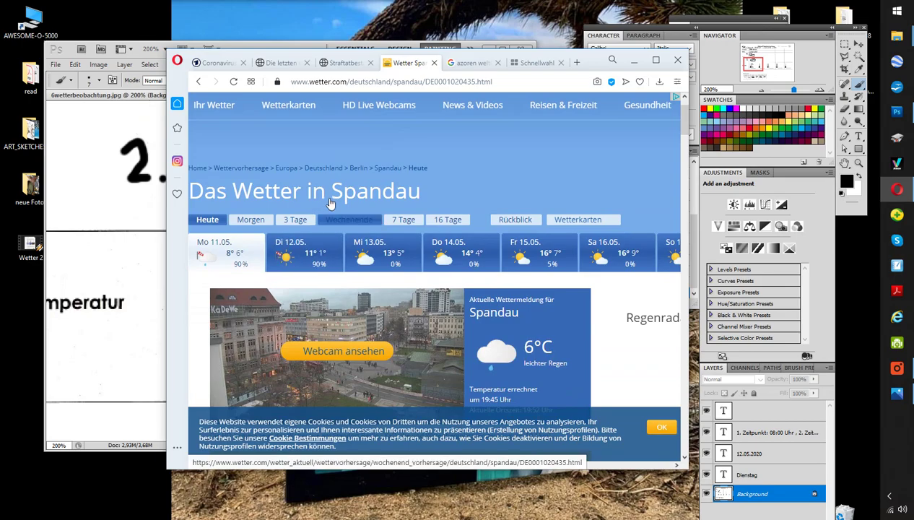
scroll(330, 203, "down", 6)
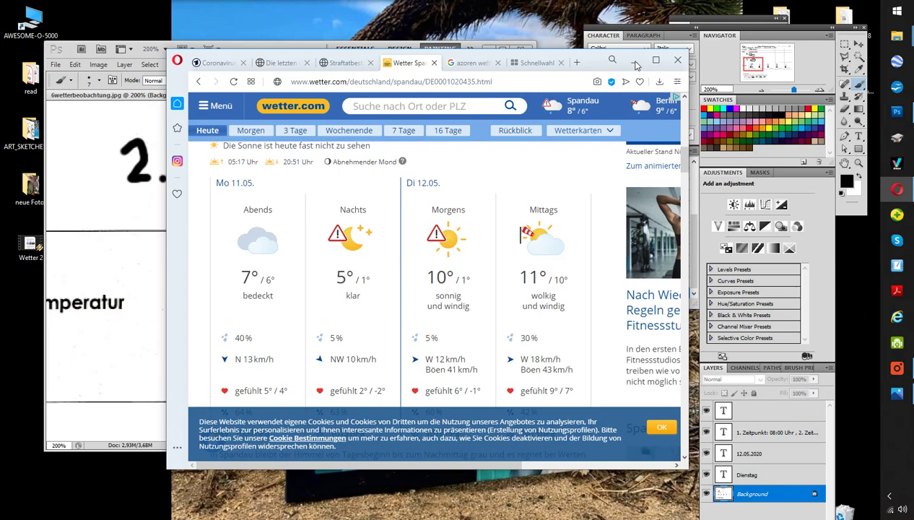
left_click(634, 62)
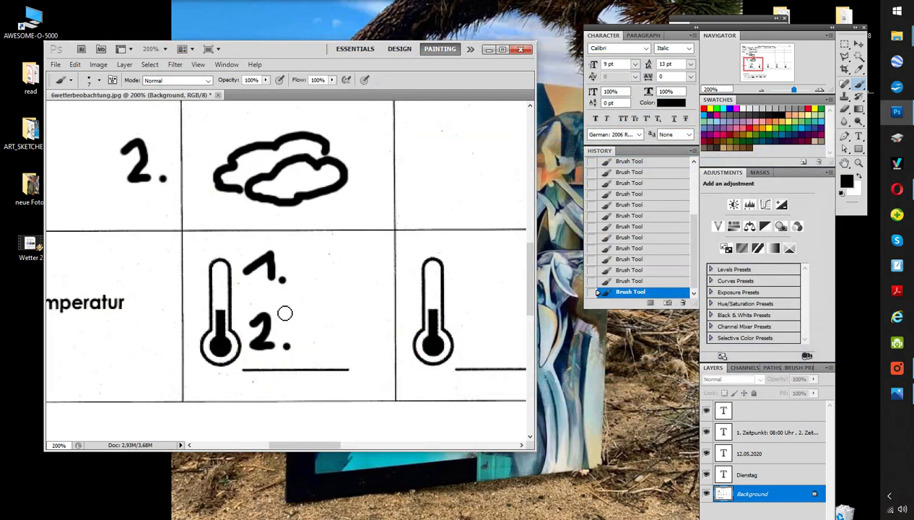
scroll(217, 285, "down", 1, "alt")
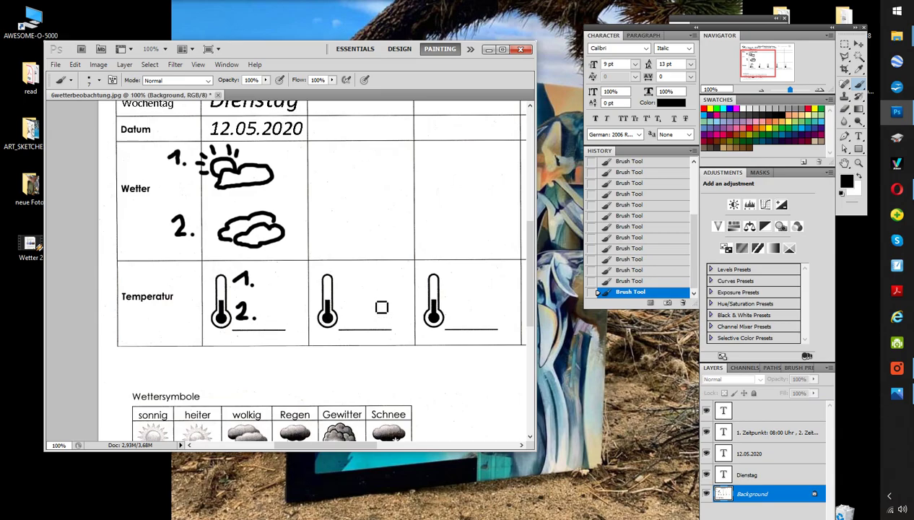
Switch to the Photos app, show 5SU_Wetter_Zebrabuch_2.jpg, and enlarge tasks 1 to 4 below the "Das Klima" text for reading.
left_click(896, 391)
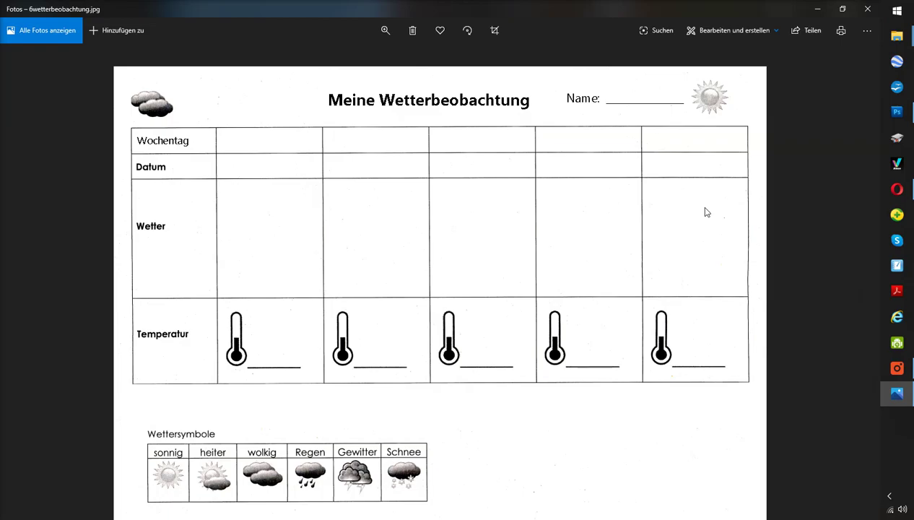
key("Left")
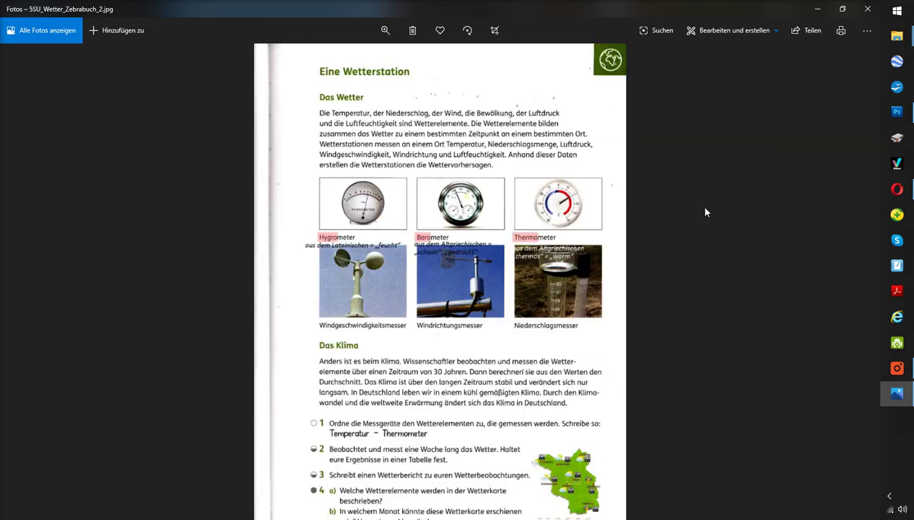
left_click(384, 29)
left_click_drag(337, 58, 354, 58)
scroll(413, 270, "down", 8)
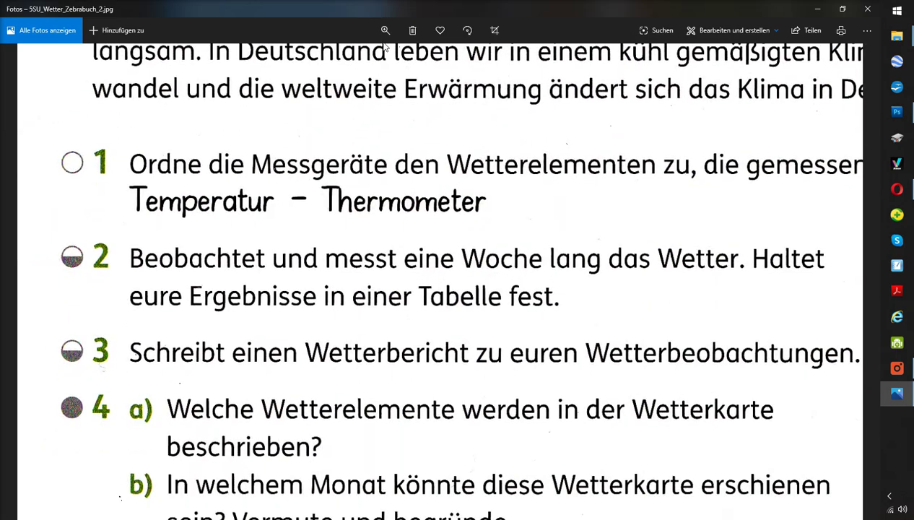
left_click(385, 30)
left_click_drag(353, 58, 344, 59)
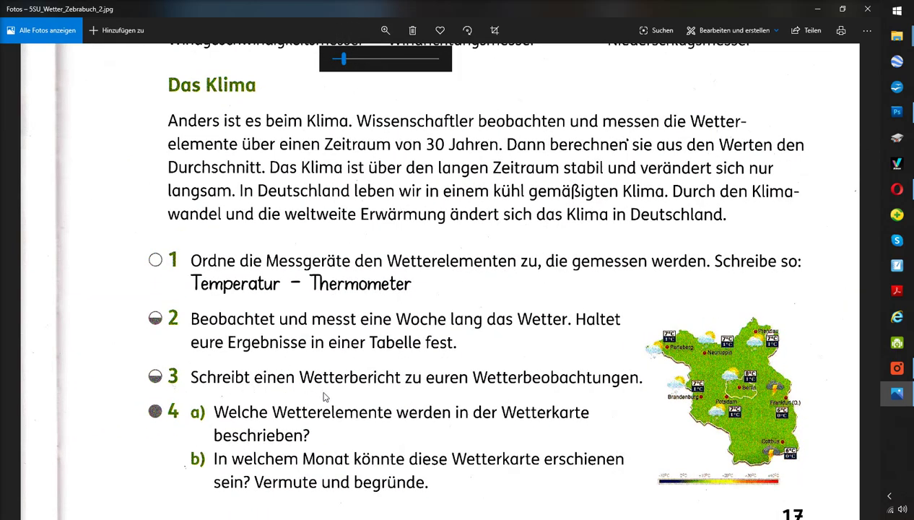